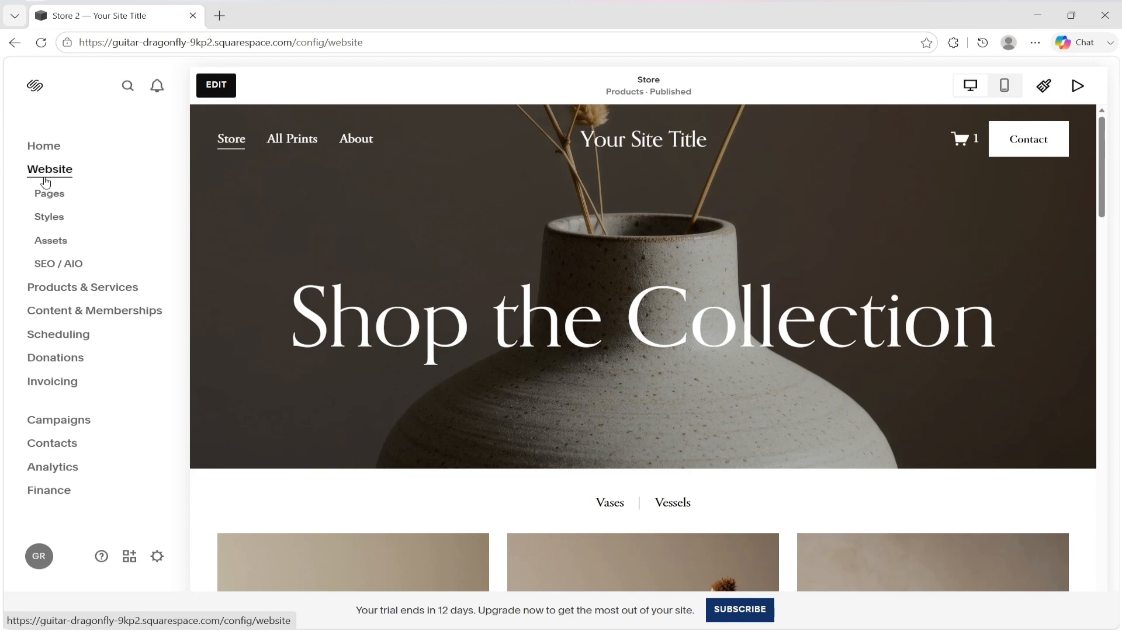
Open the store's physical products list and look through the products.
left_click(90, 288)
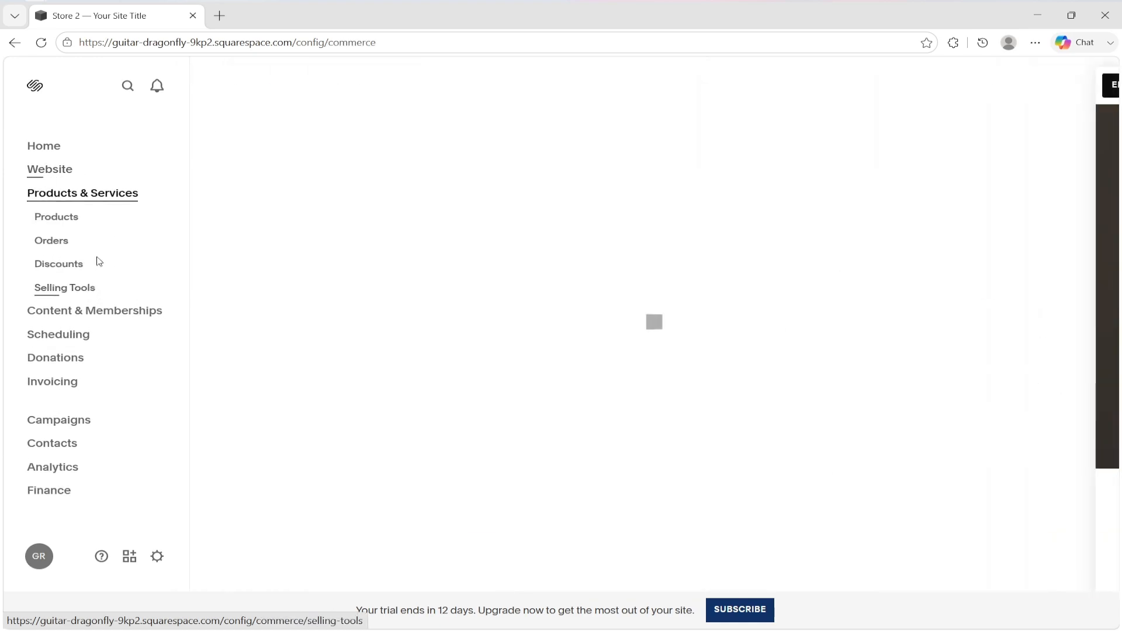
left_click(60, 222)
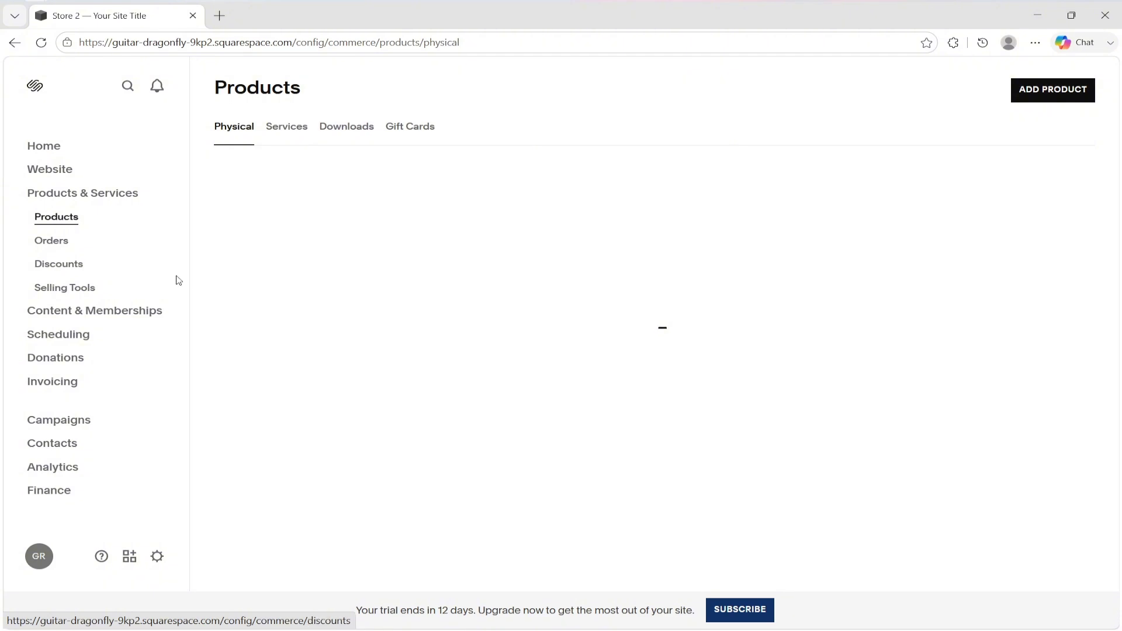
scroll(684, 210, "down", 2)
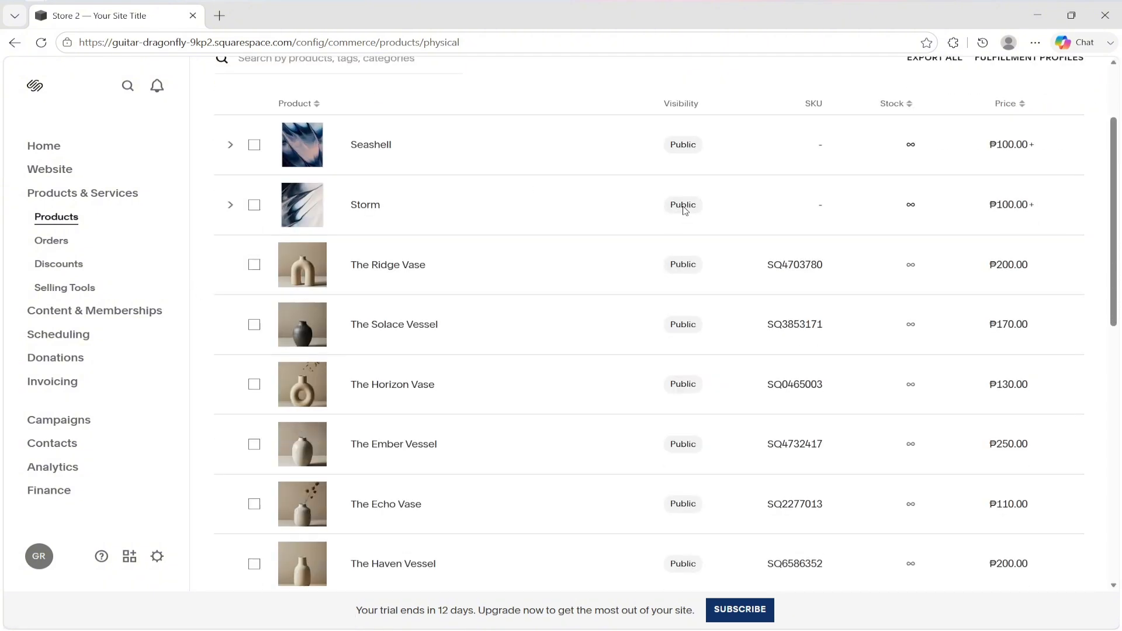
scroll(685, 210, "down", 6)
scroll(608, 245, "up", 2)
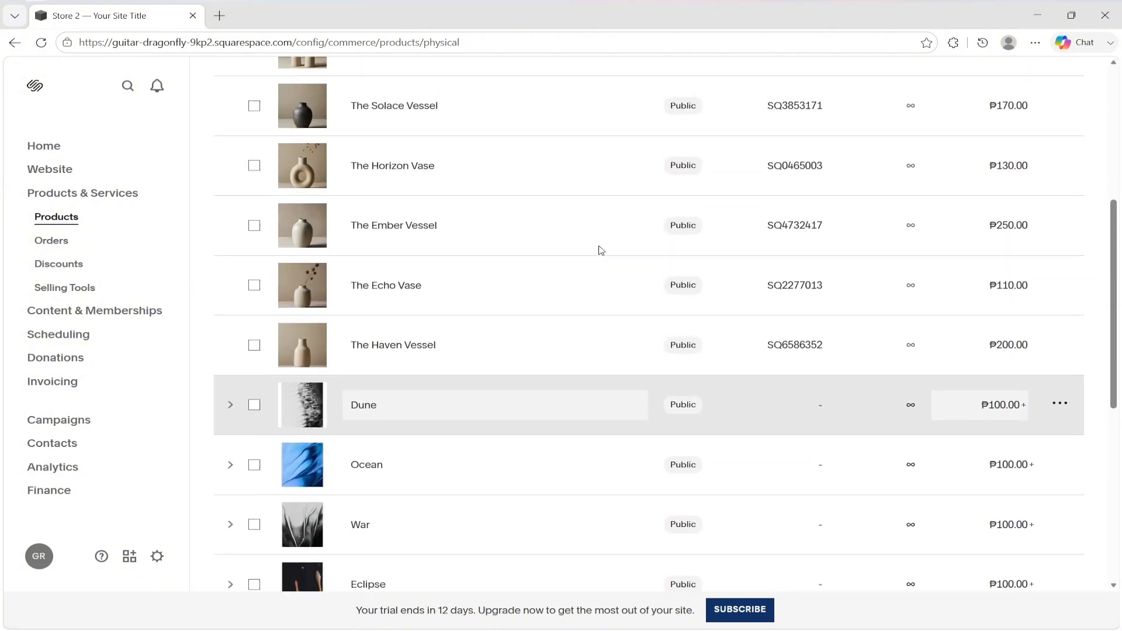
scroll(602, 249, "up", 6)
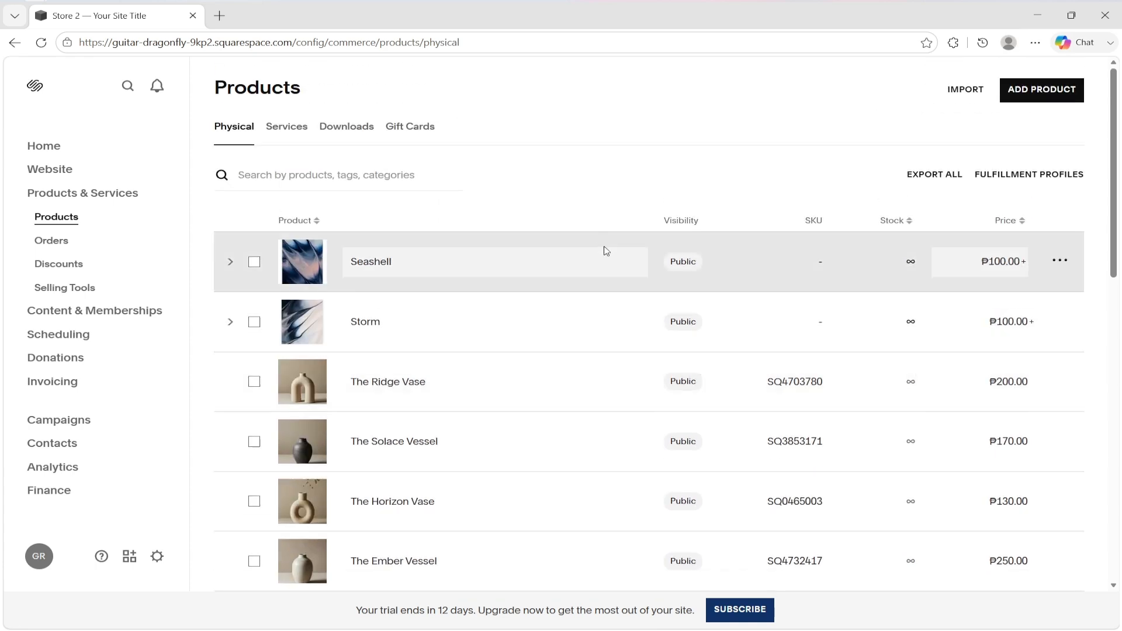
left_click(255, 264)
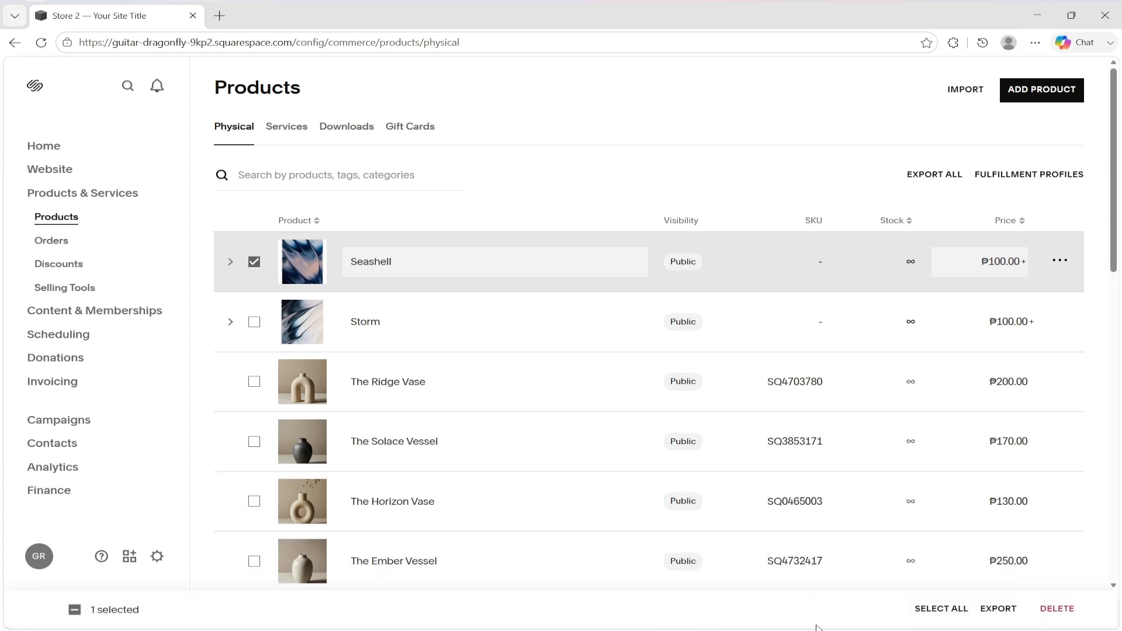
left_click(939, 609)
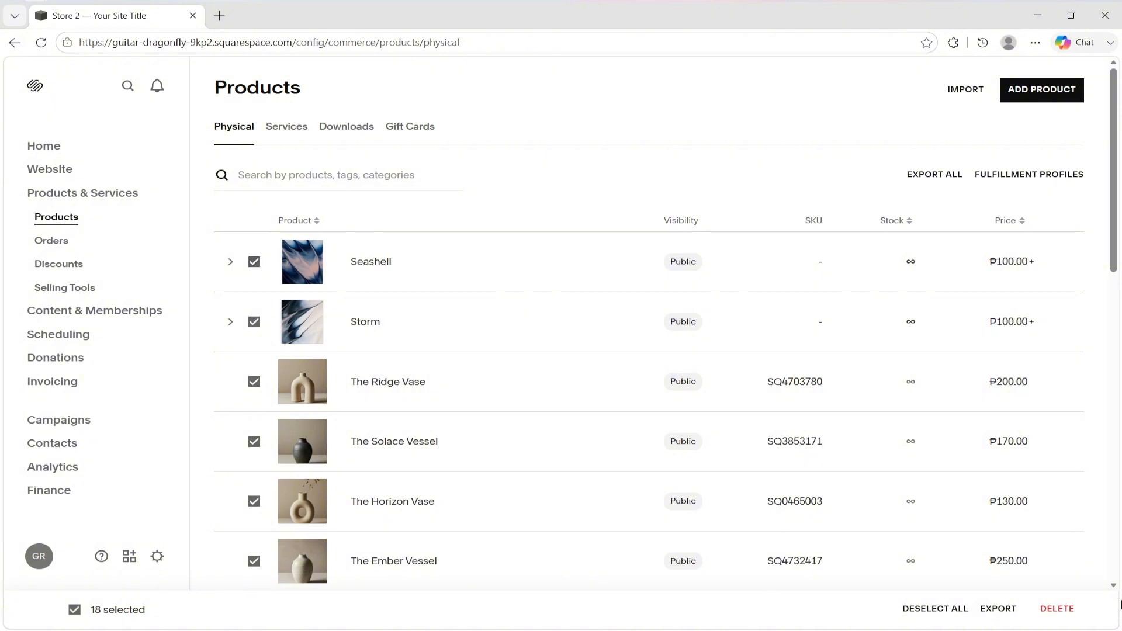
left_click(935, 609)
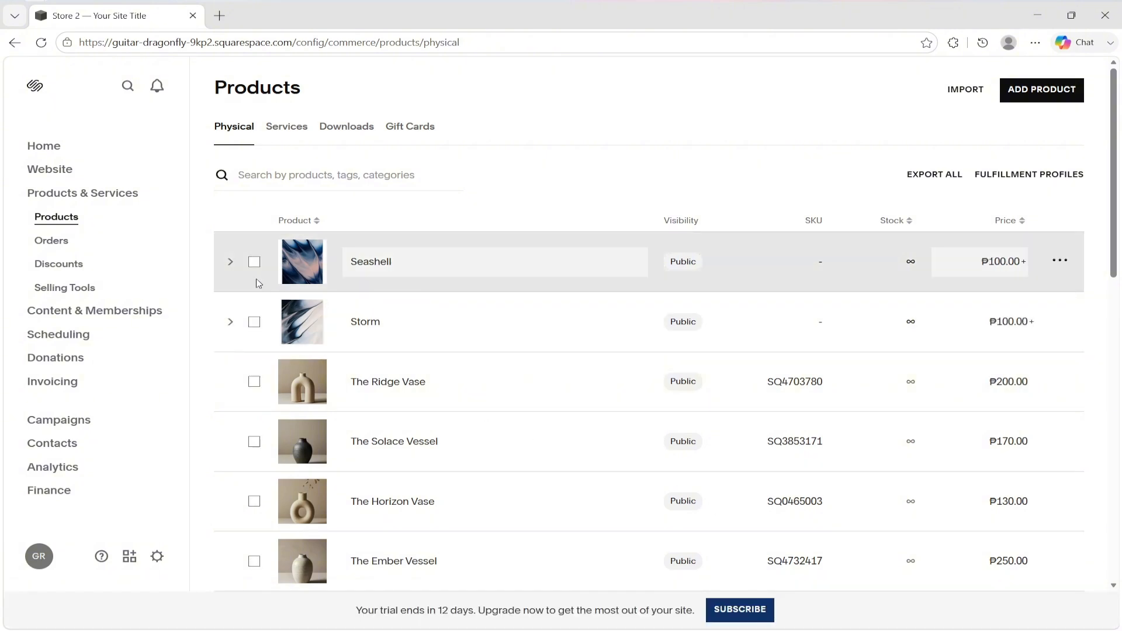
Select the first eight products in the list, from Seashell through The Haven Vessel.
left_click(253, 262)
left_click(254, 322)
left_click(253, 382)
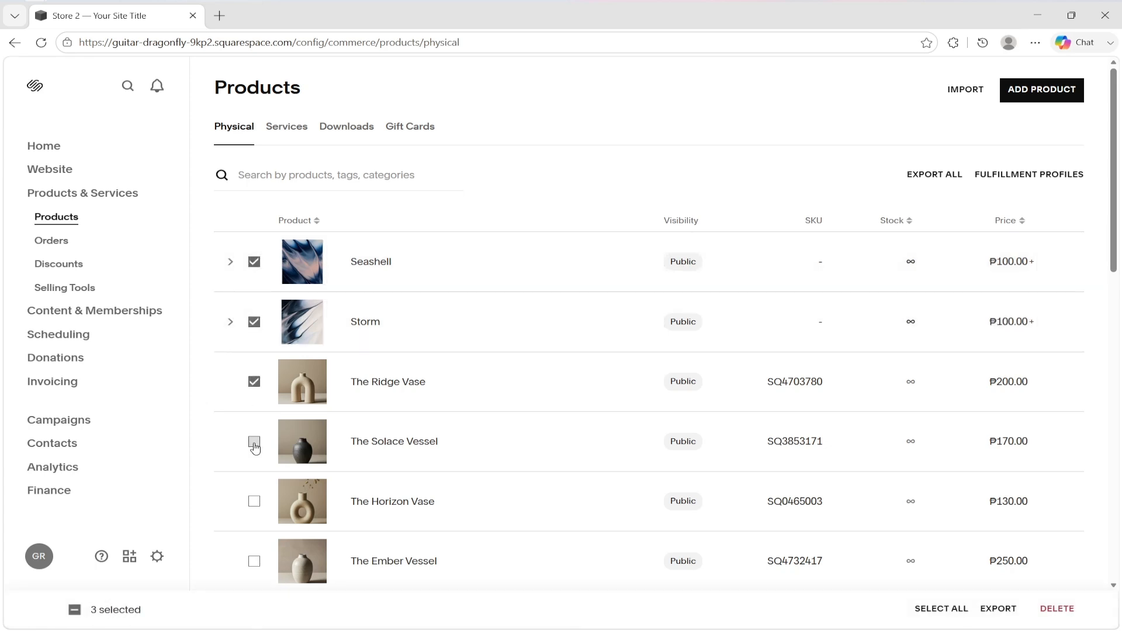
left_click(253, 441)
left_click(254, 501)
scroll(262, 491, "down", 2)
left_click(254, 425)
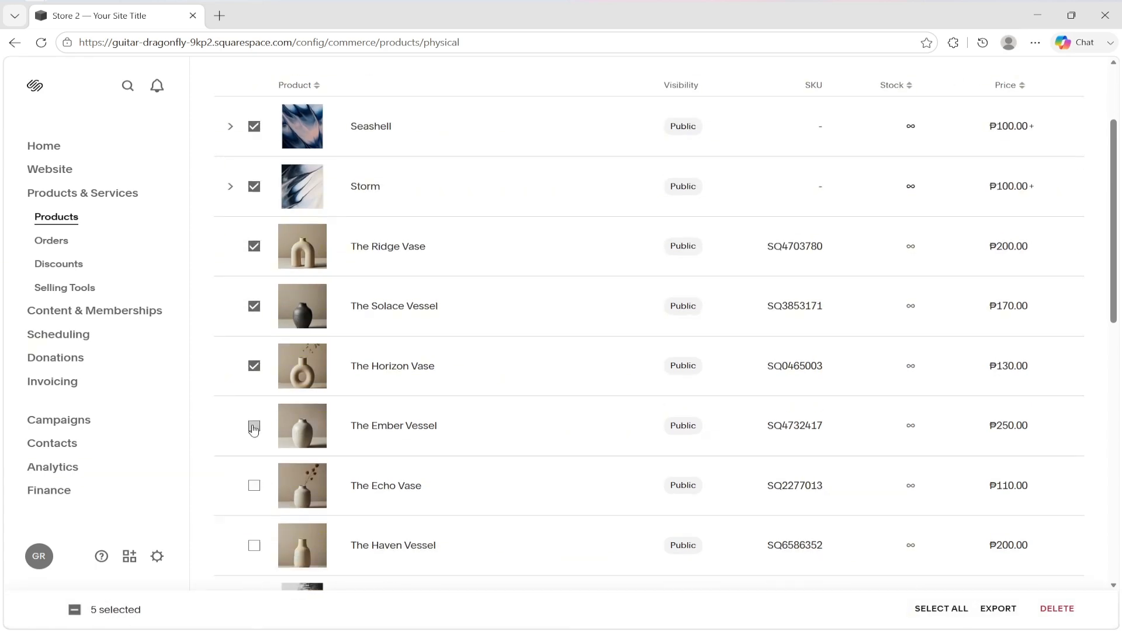
left_click(253, 491)
scroll(258, 491, "down", 2)
left_click(253, 414)
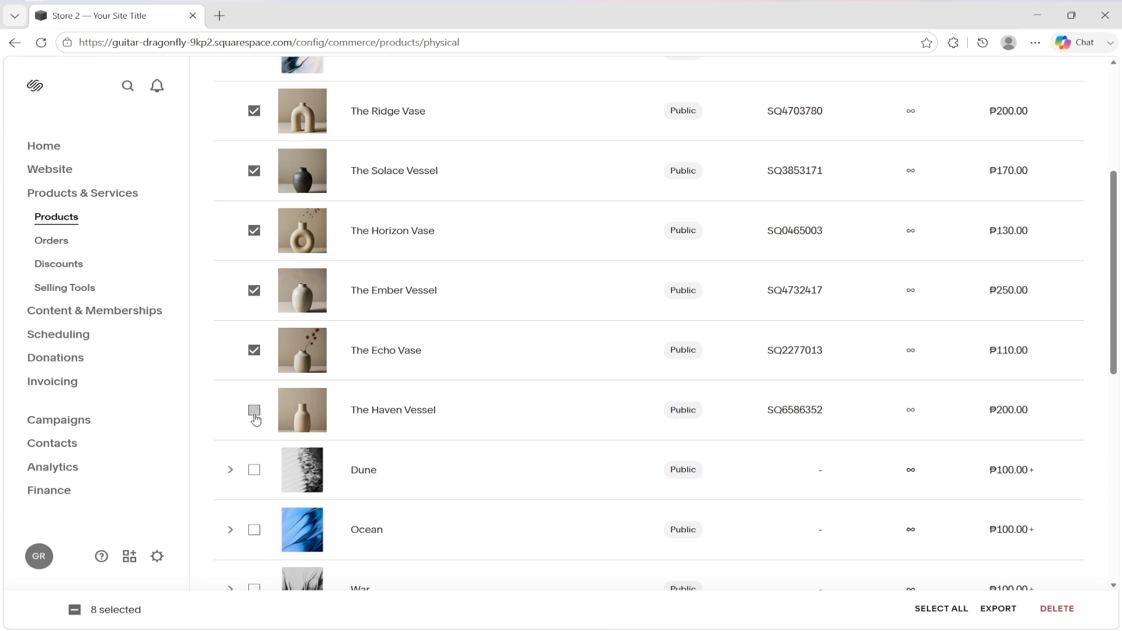
Remove Seashell and Storm from the selection and export the remaining selected vases and vessels.
scroll(475, 423, "up", 4)
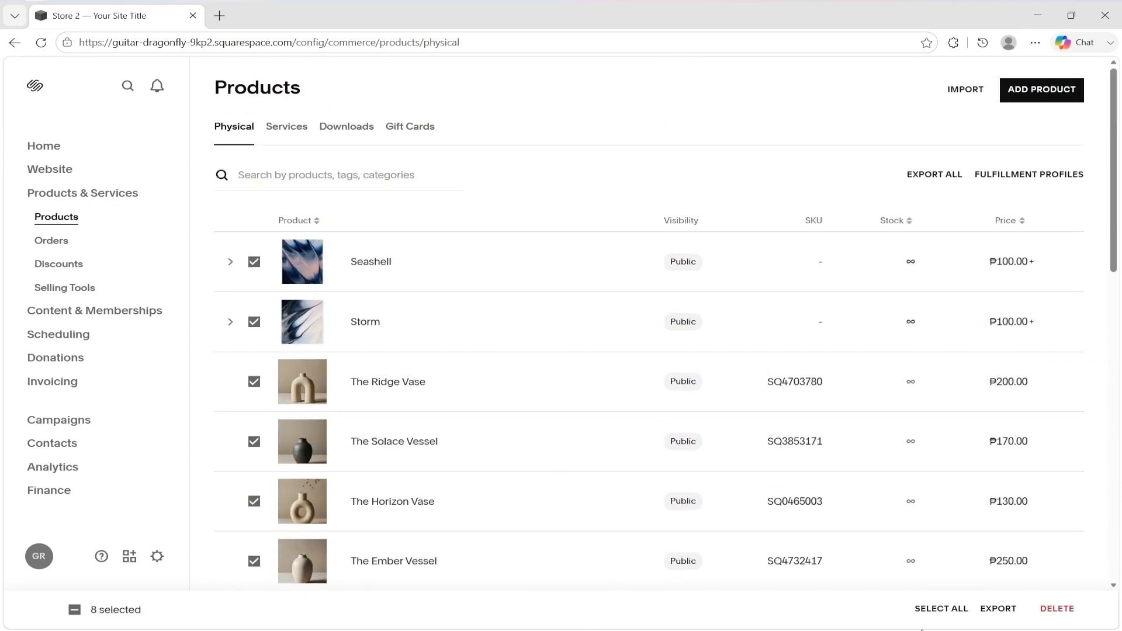
left_click(254, 262)
left_click(254, 323)
scroll(783, 227, "down", 2)
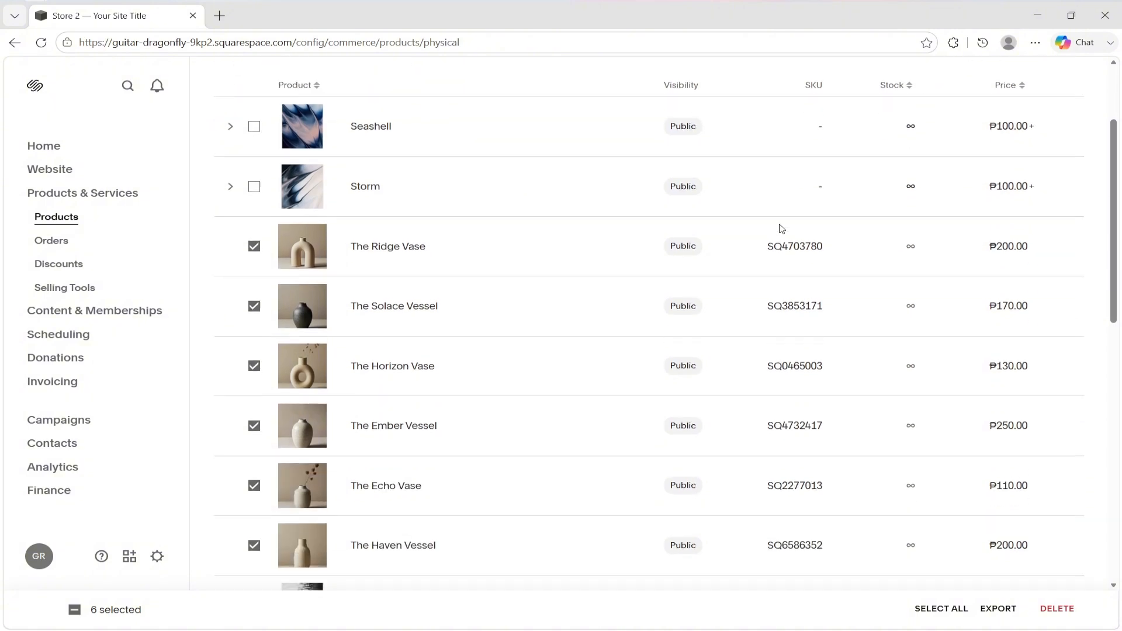
scroll(782, 228, "down", 1)
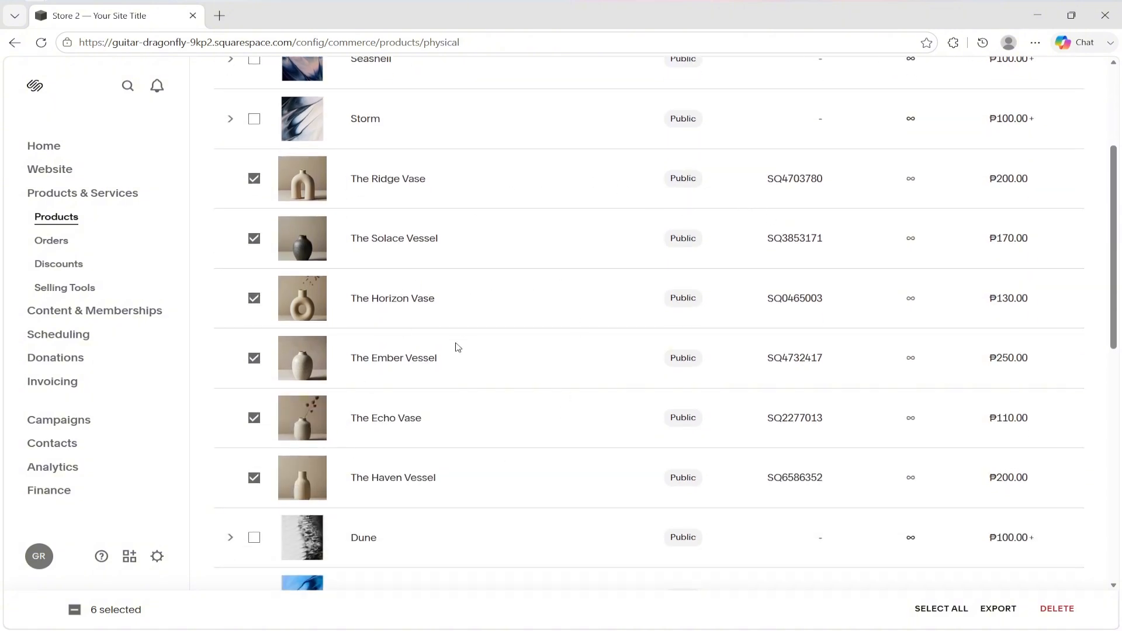
left_click(989, 610)
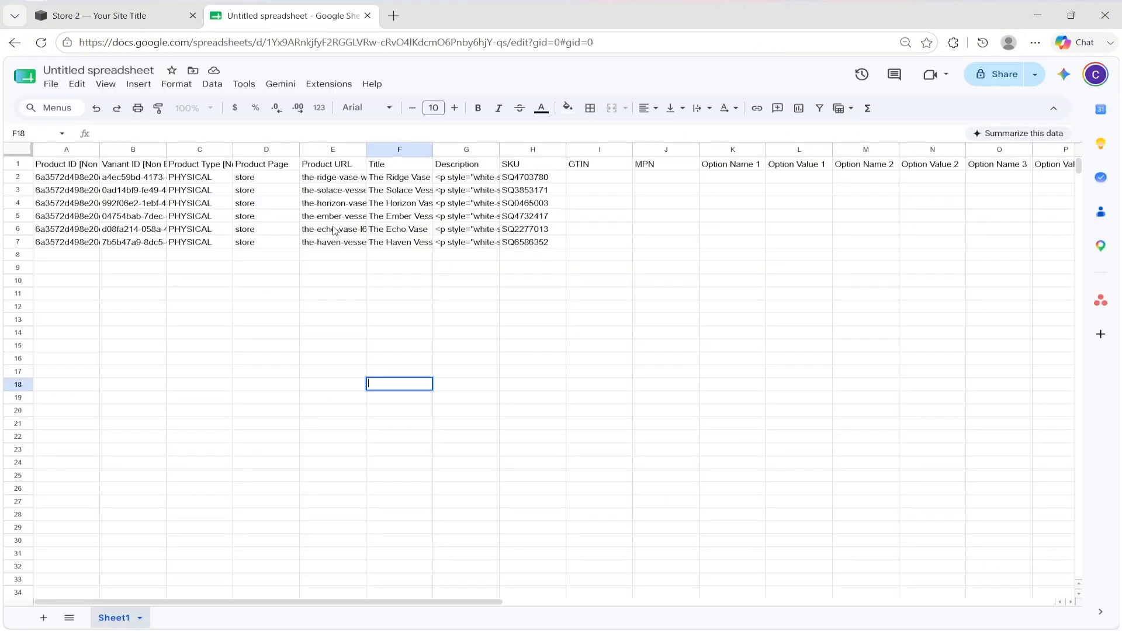
In the Google Sheets copy of the exported products, examine the column headers and the Price values in W2:W7.
left_click_drag(63, 169, 507, 169)
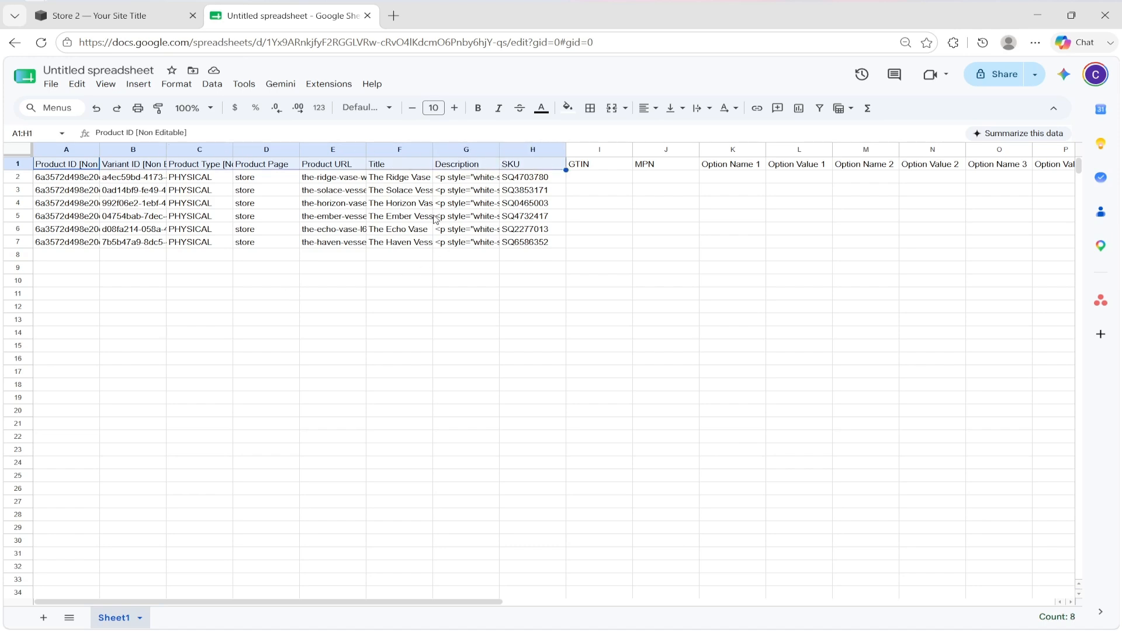
left_click(487, 217)
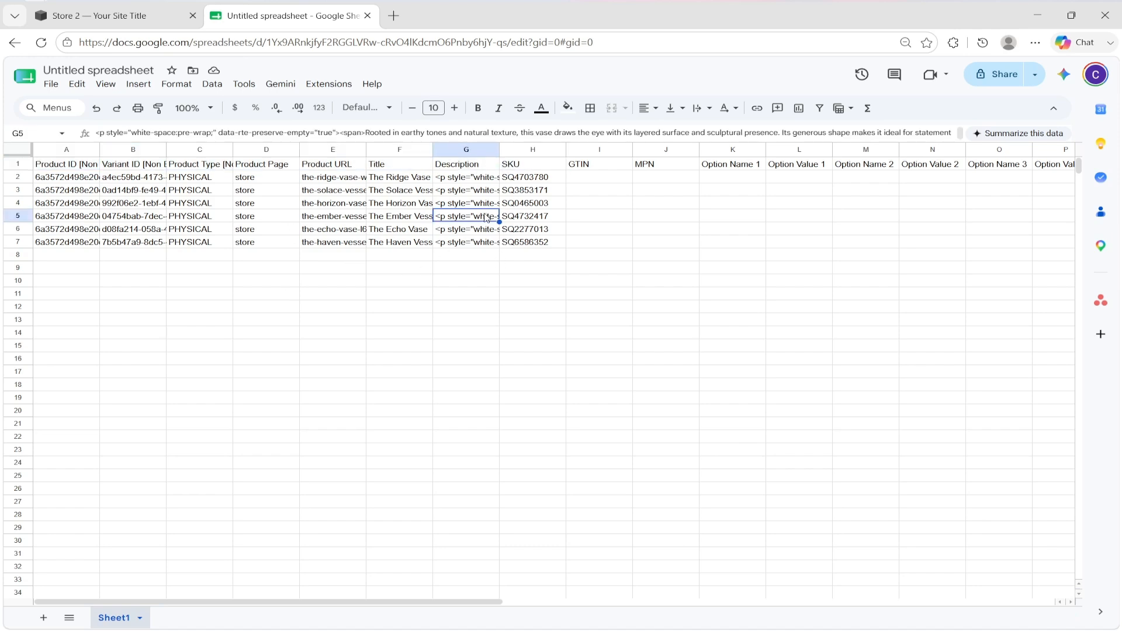
scroll(487, 217, "right", 8)
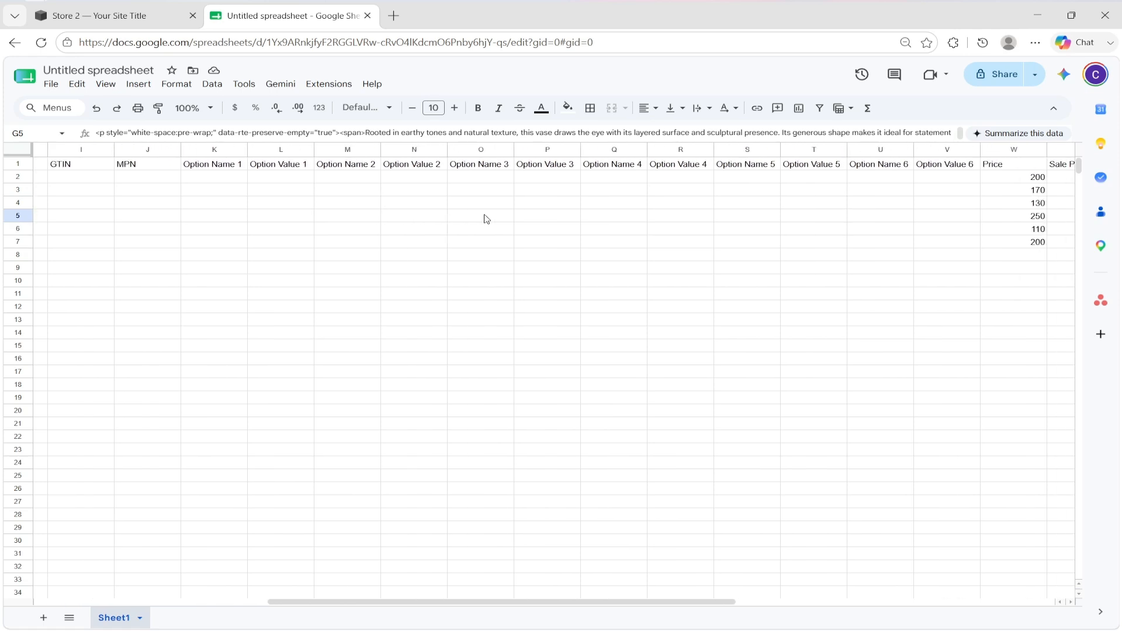
scroll(486, 217, "right", 5)
left_click(671, 168)
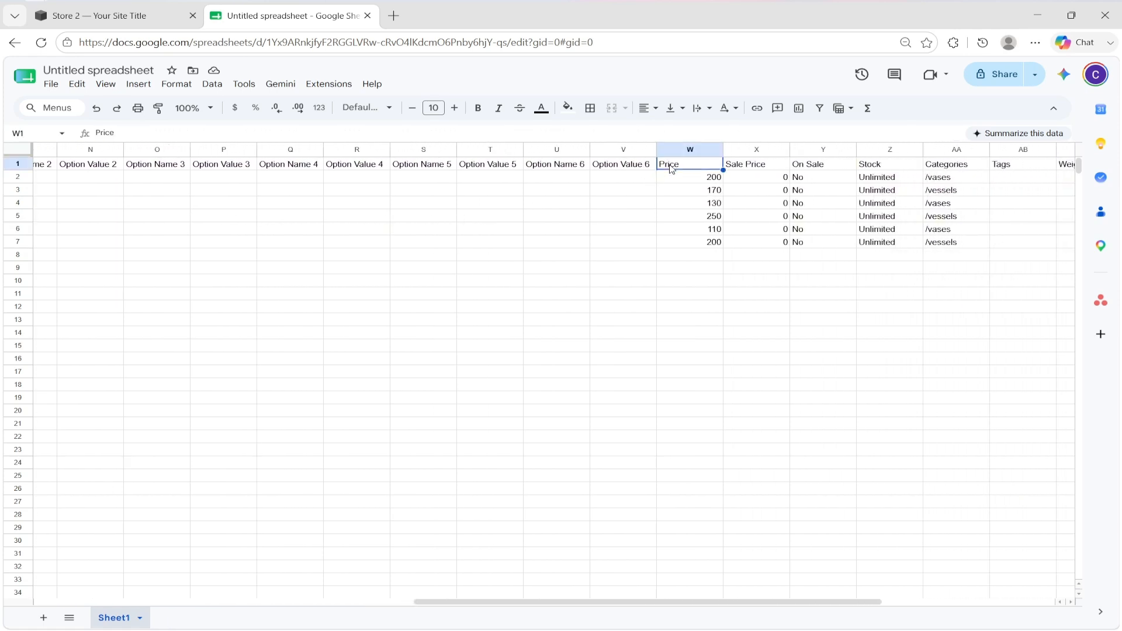
left_click_drag(713, 178, 715, 243)
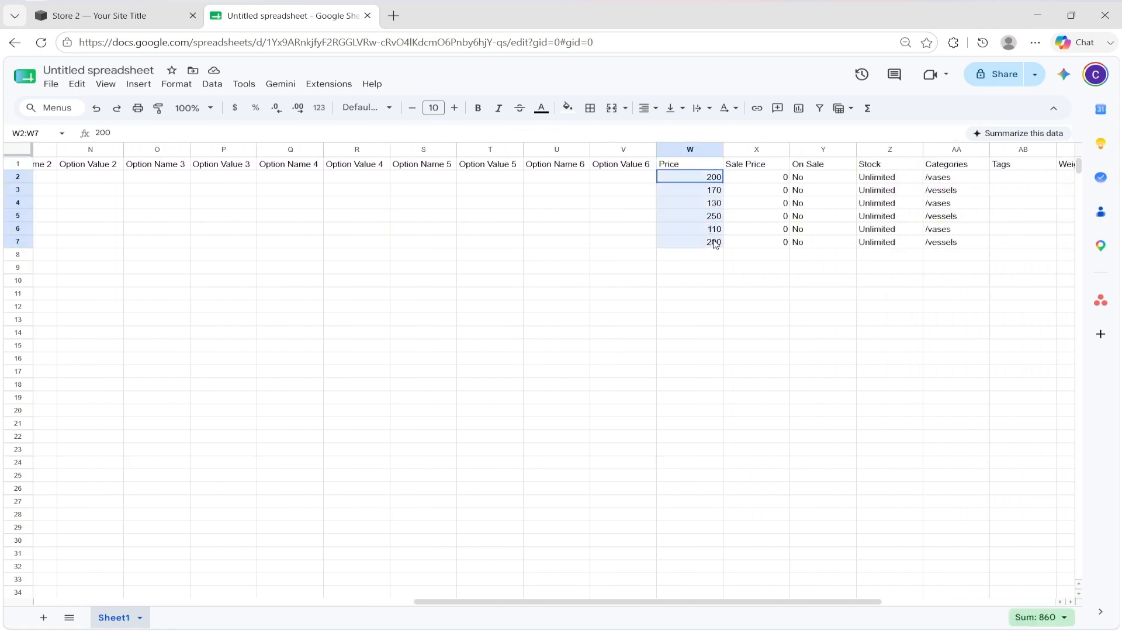
left_click(703, 268)
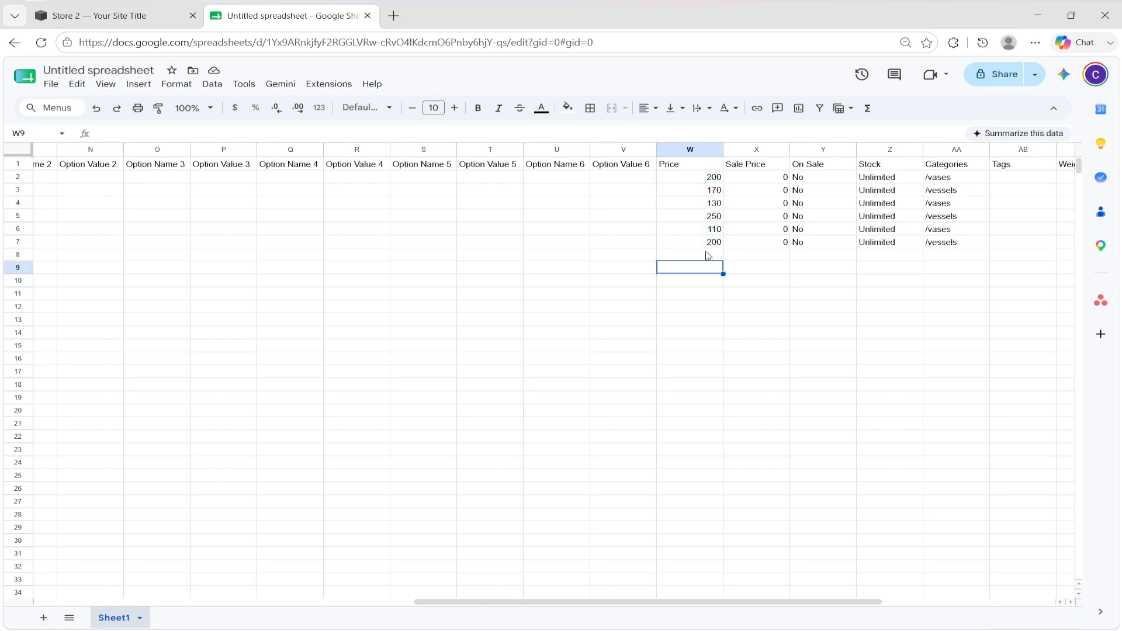
Set the price of The Ridge Vase in W2 to 210 and of The Solace Vessel in W3 to 180.
left_click(712, 178)
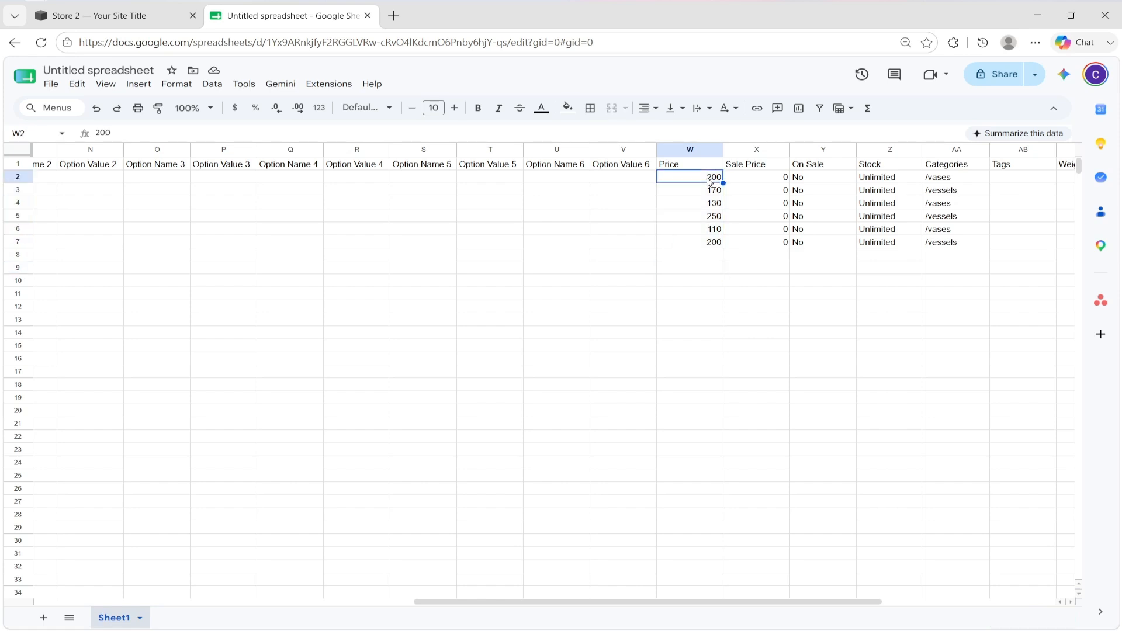
double_click(709, 179)
double_click(708, 178)
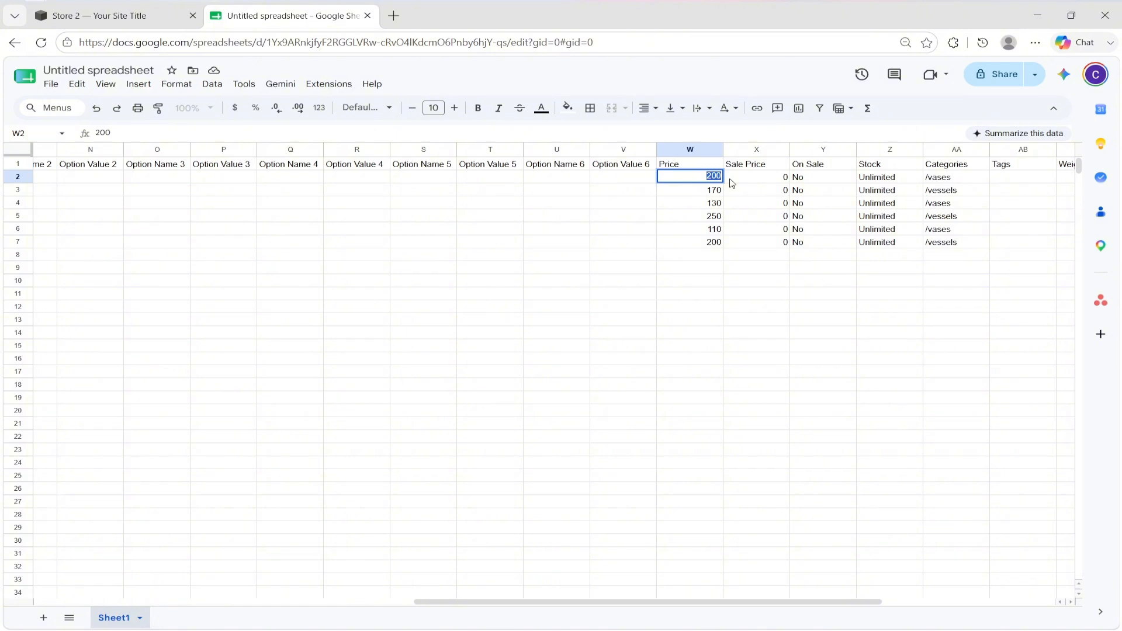
type("210")
left_click(715, 195)
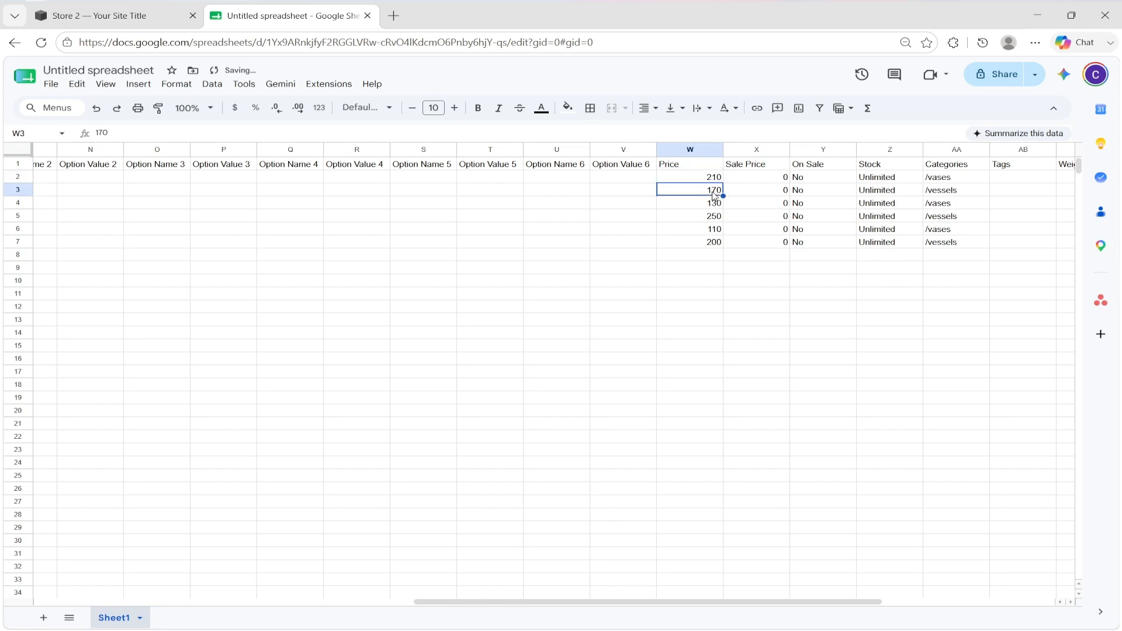
double_click(714, 195)
type("180")
Set the price of The Horizon Vase in W4 to 140 and of The Ember Vessel in W5 to 260.
left_click(717, 205)
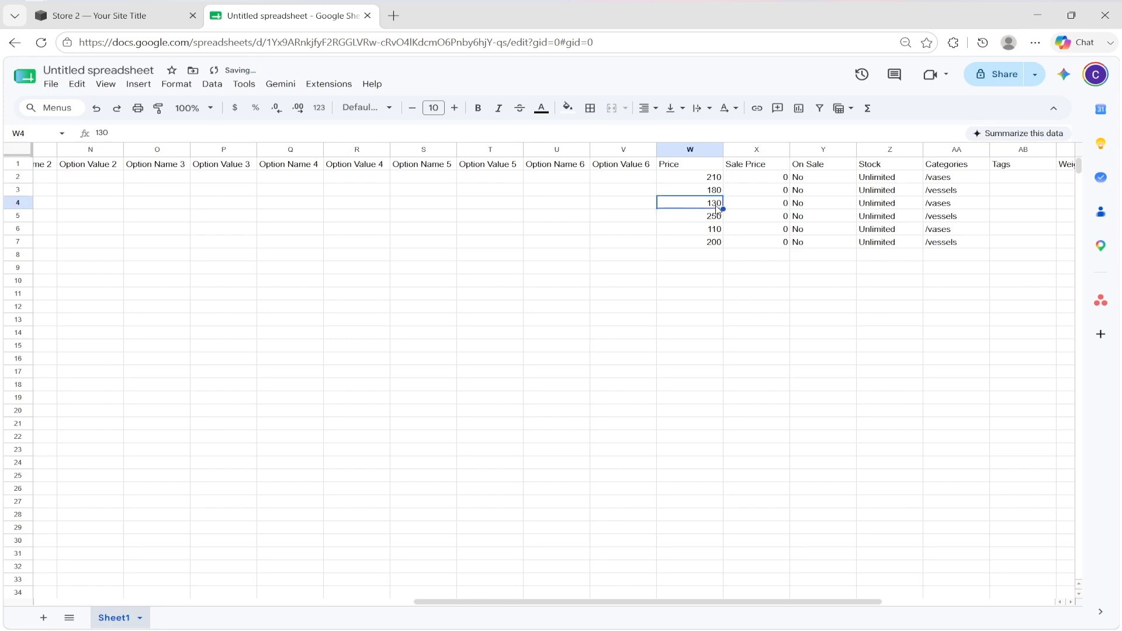
double_click(717, 205)
type("140")
left_click(710, 221)
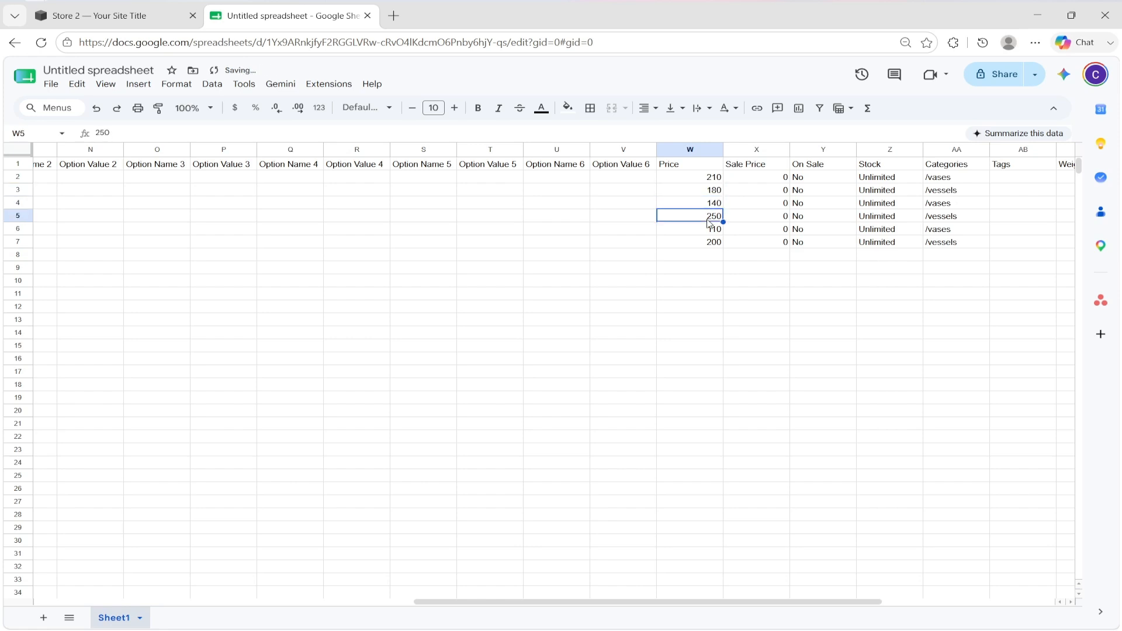
double_click(710, 220)
type("260")
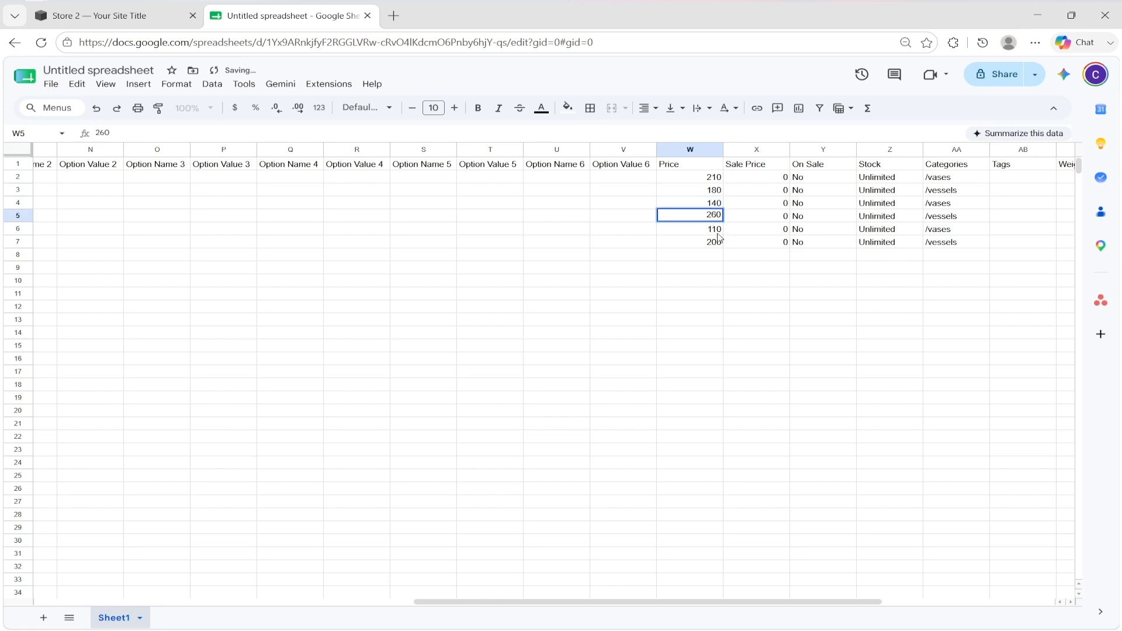
Set the price of The Echo Vase in W6 to 120 and of The Haven Vessel in W7 to 210.
left_click(718, 233)
double_click(719, 234)
type("120")
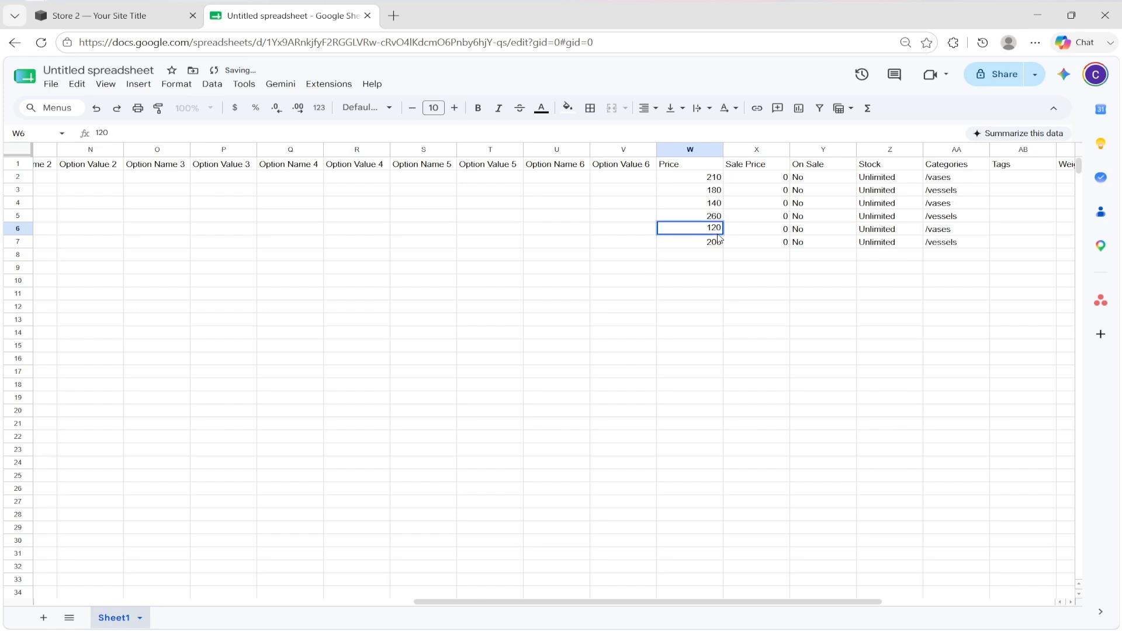
left_click(717, 242)
type("210")
left_click(691, 281)
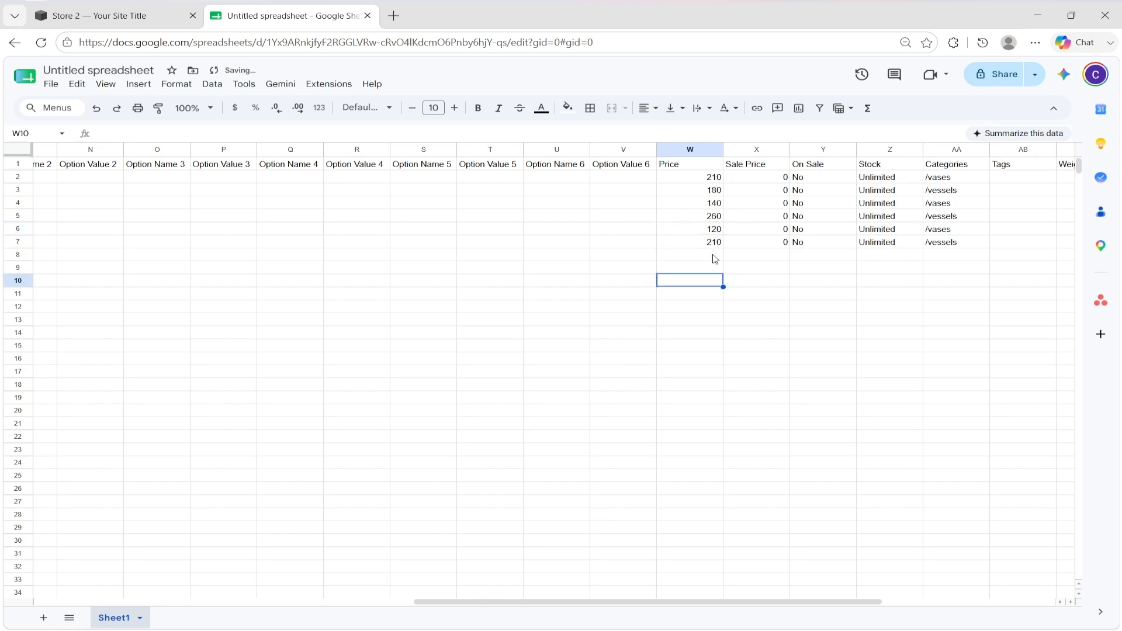
Download the edited sheet as a Comma Separated Values (.csv) file and return to the Squarespace products page.
scroll(714, 258, "left", 10)
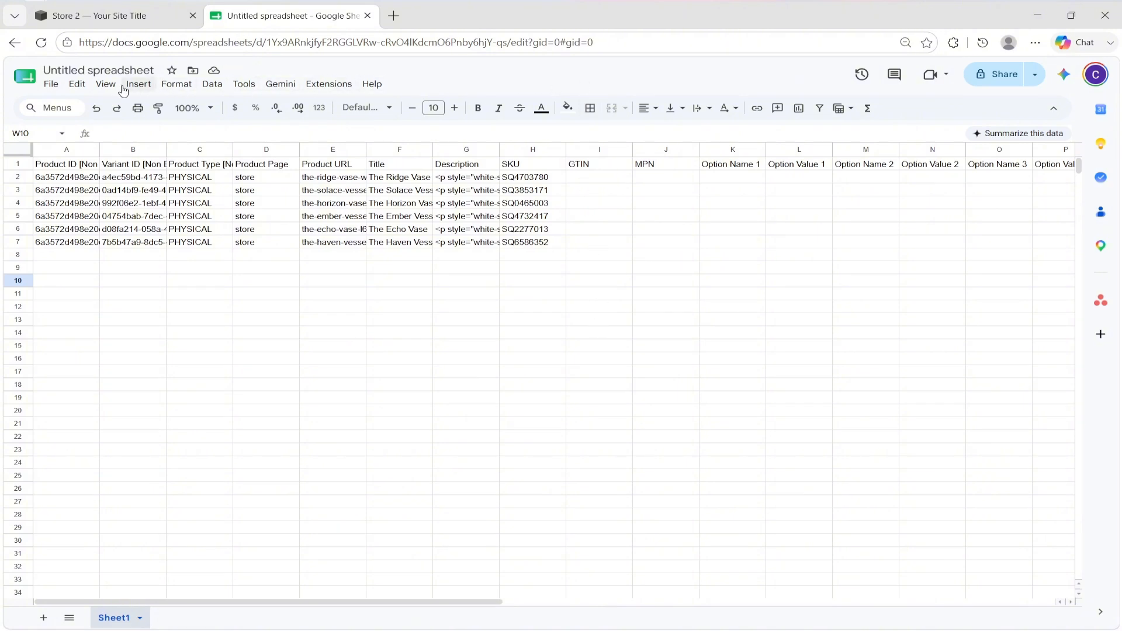
left_click(52, 86)
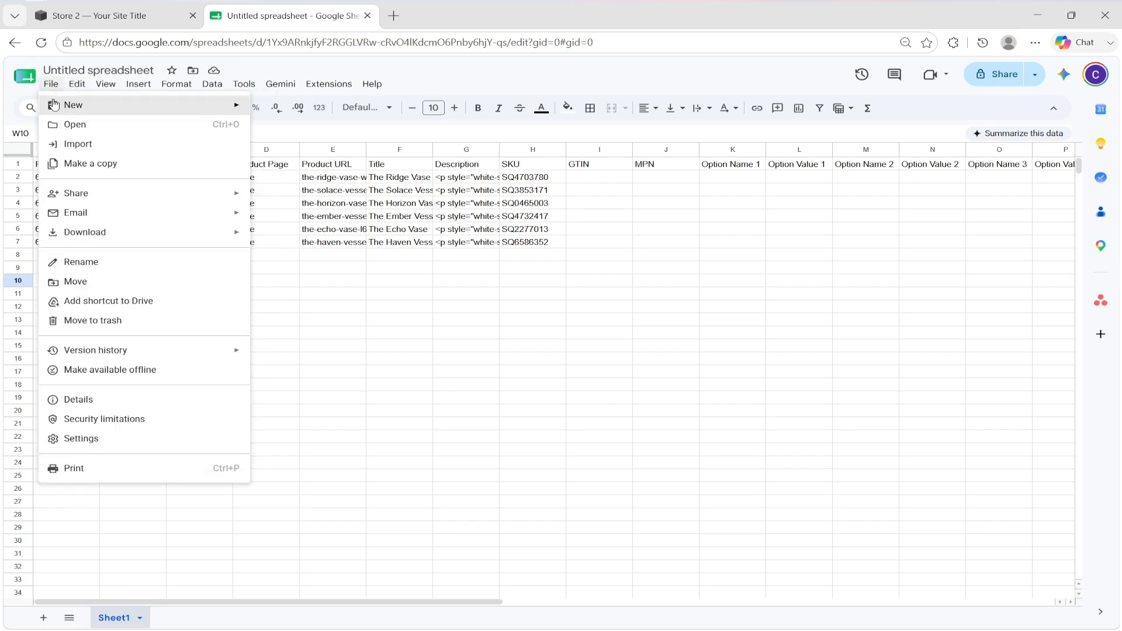
mouse_move(61, 235)
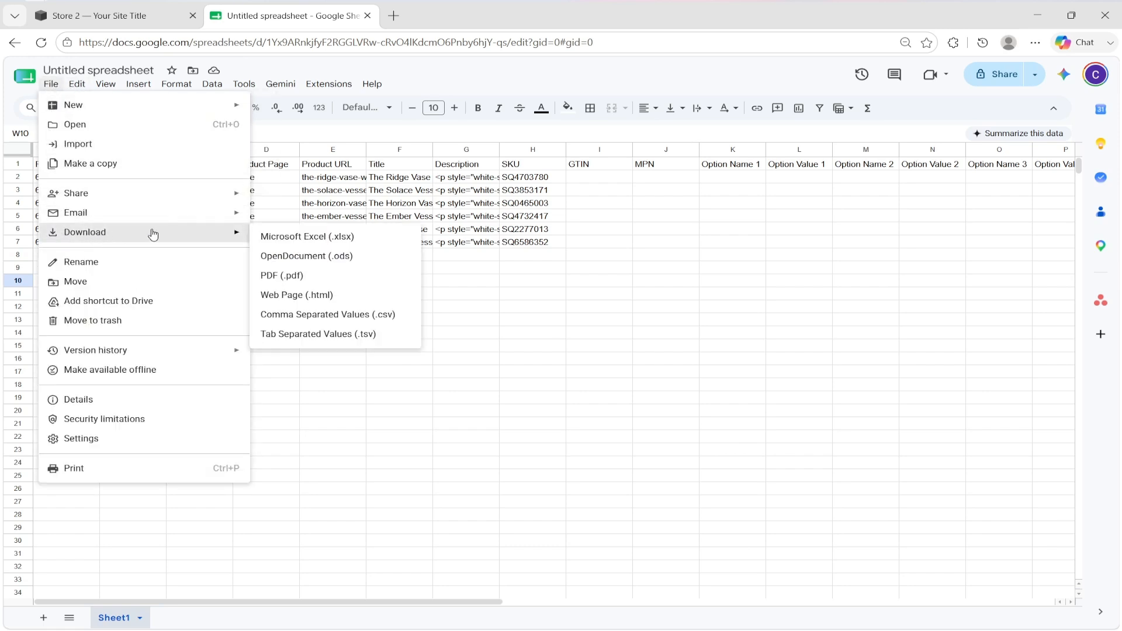
left_click(347, 316)
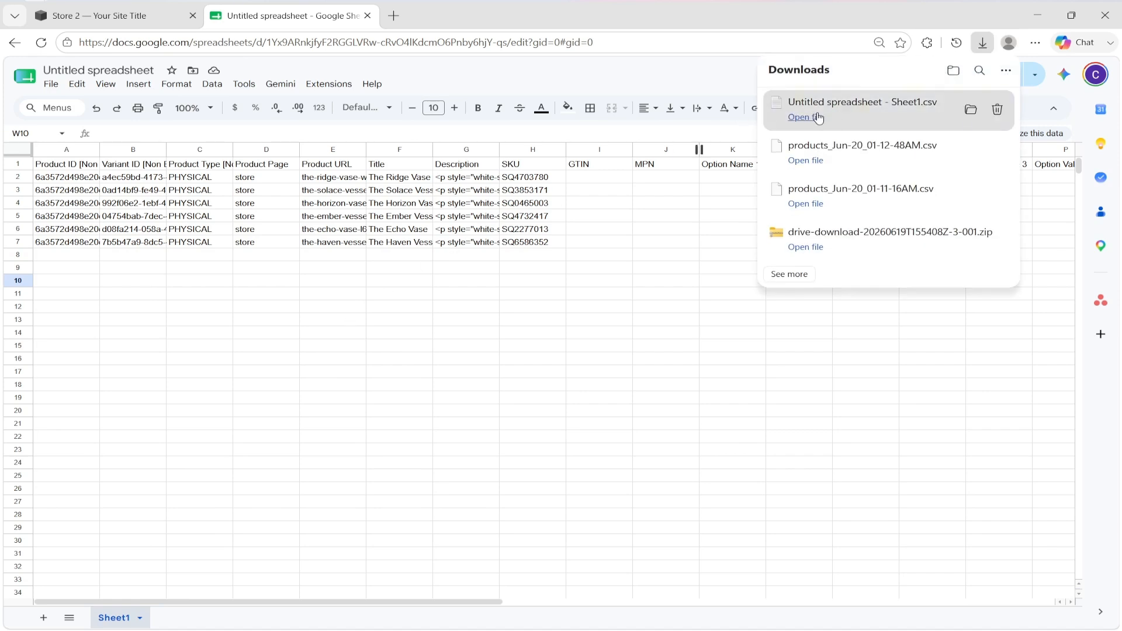
left_click(629, 74)
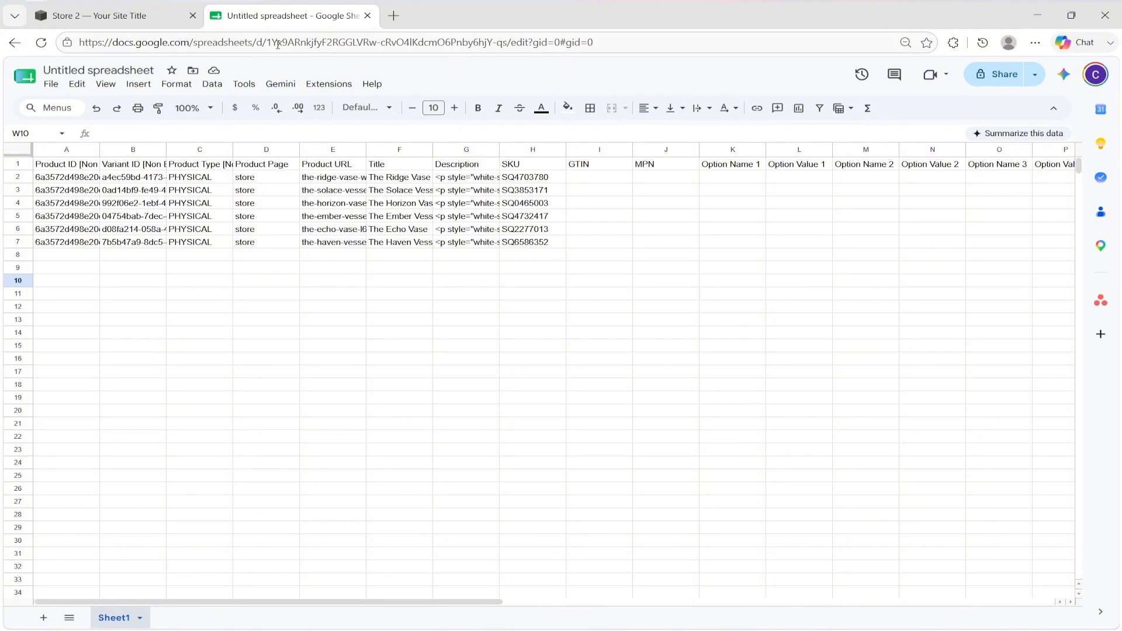
left_click(163, 23)
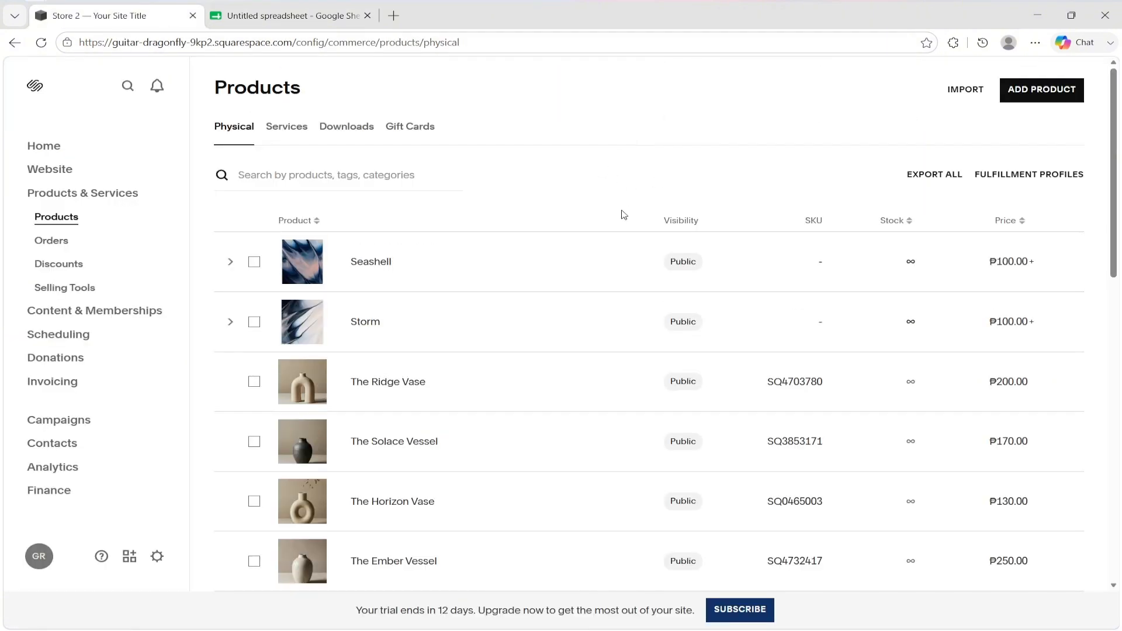
Import the edited Squarespace CSV "Untitled spreadsheet - Sheet1" from the Downloads folder into the store's products.
left_click(959, 95)
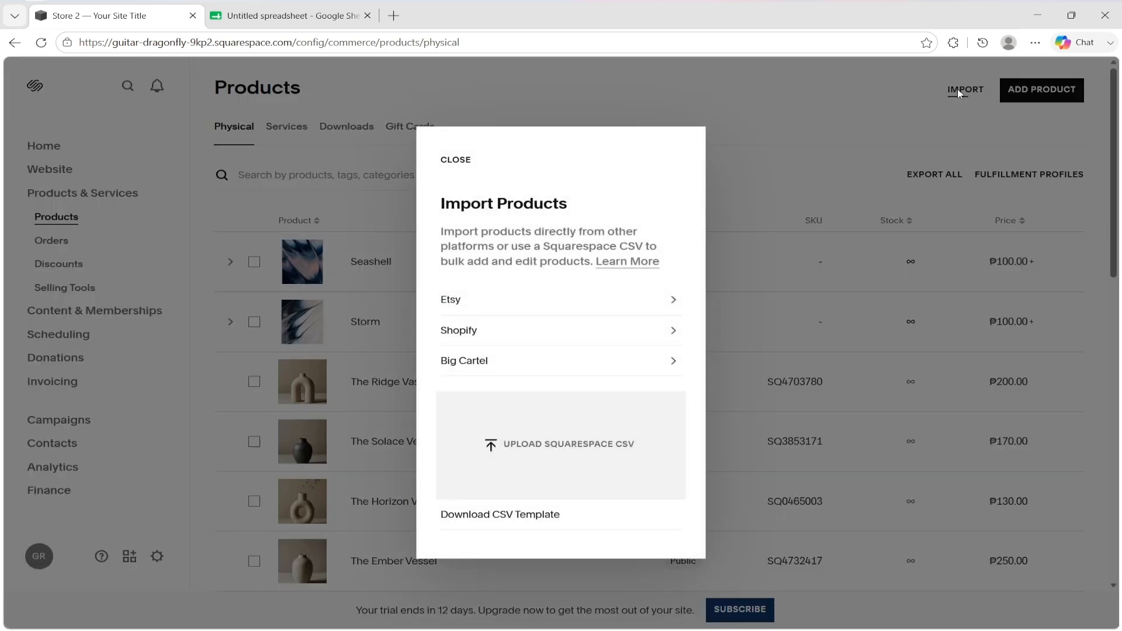
left_click_drag(437, 212, 588, 201)
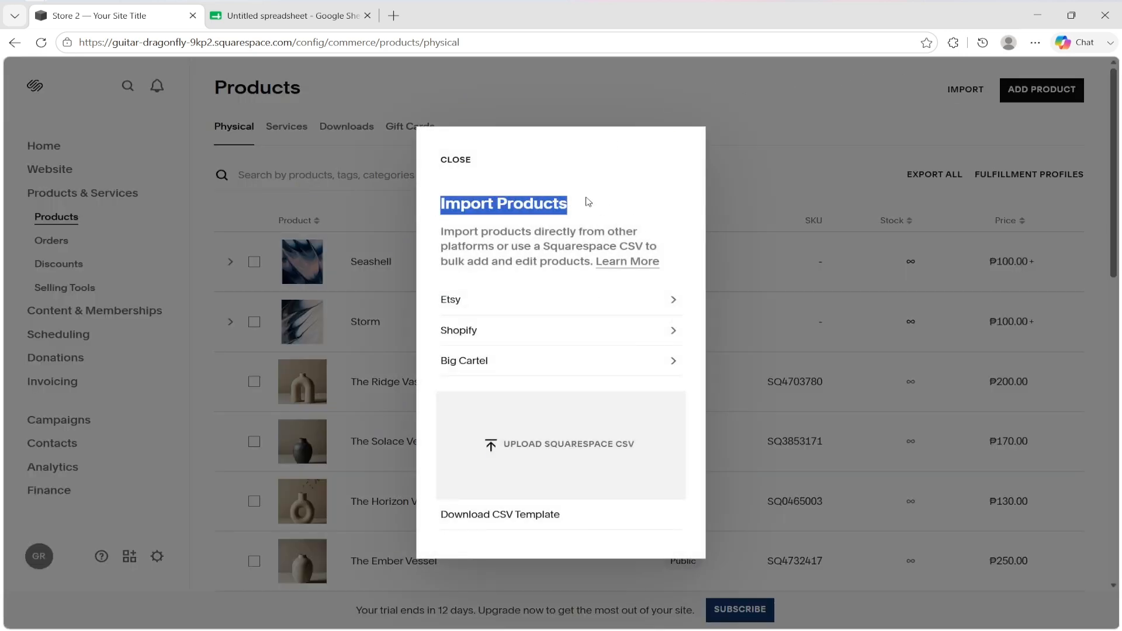
left_click(556, 447)
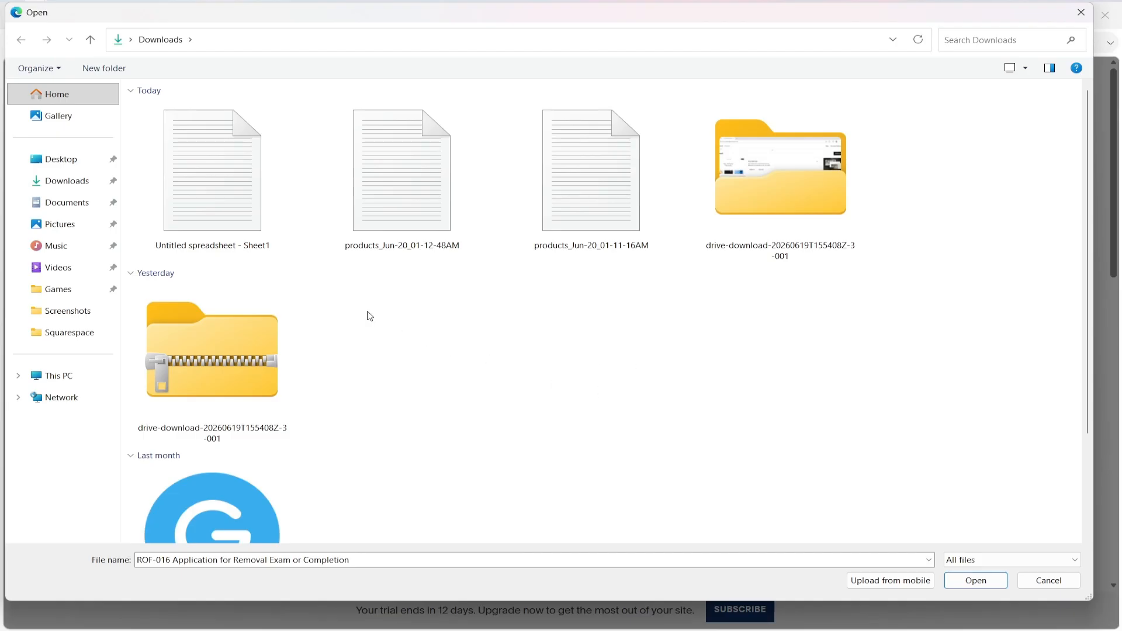
left_click(252, 249)
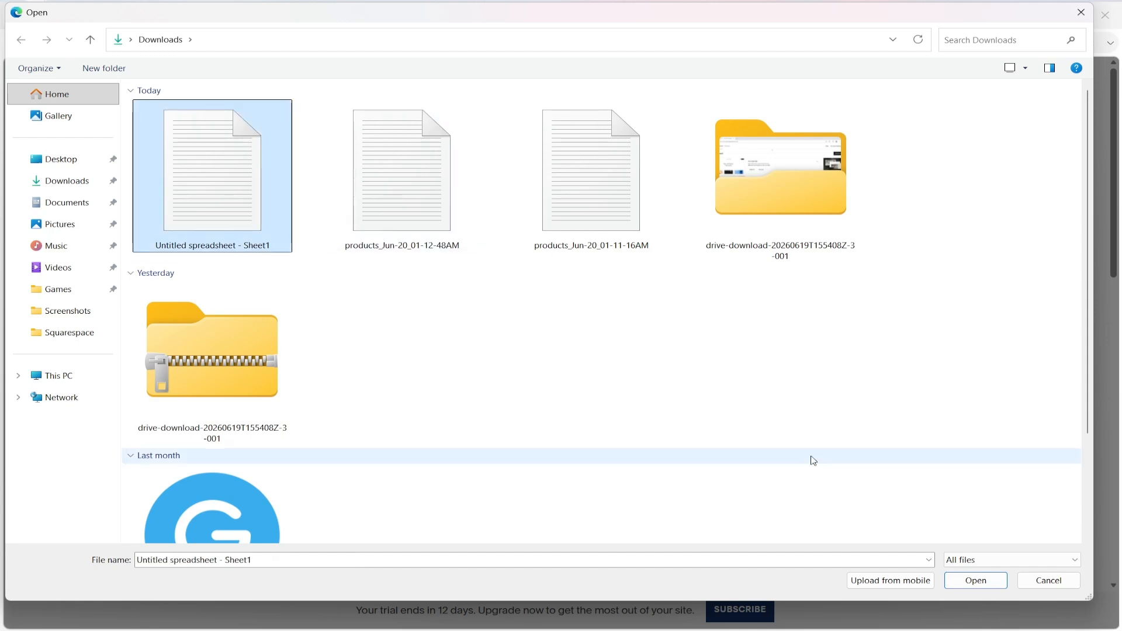
left_click(976, 581)
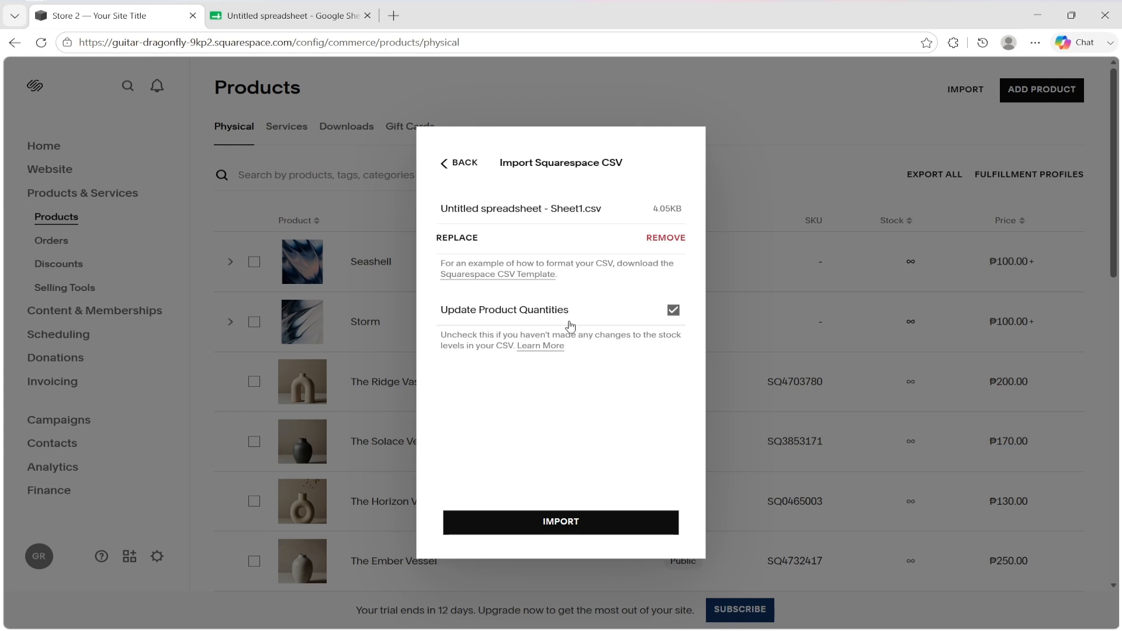
left_click(582, 522)
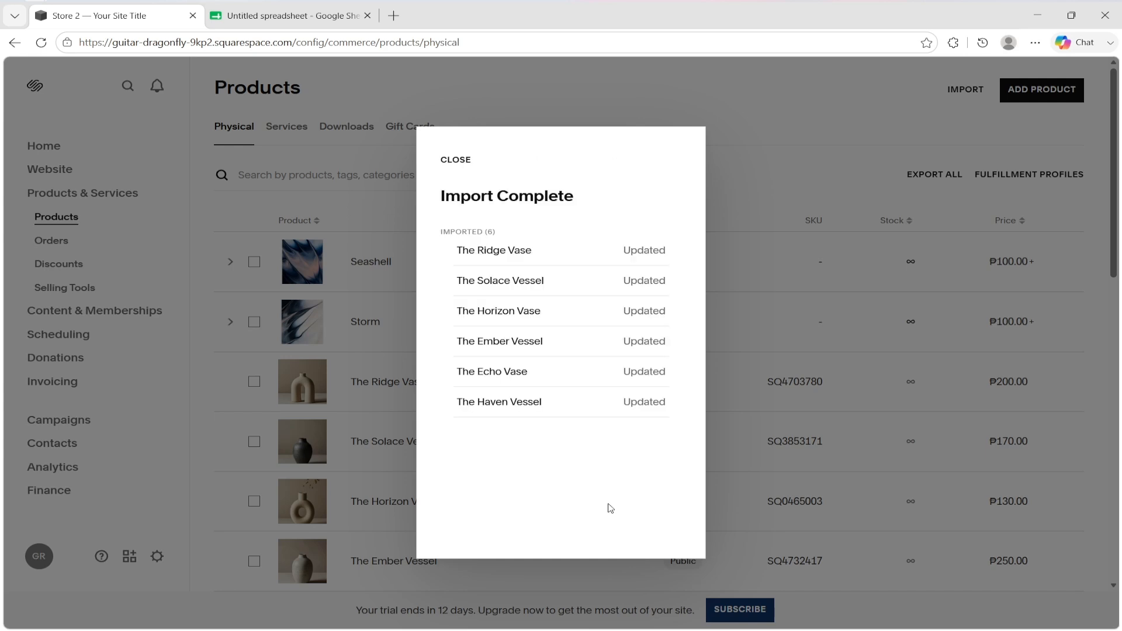
Review the import status of the products, close the import summary and check the vase and vessel prices in the product list.
left_click_drag(619, 254, 684, 253)
left_click(616, 255)
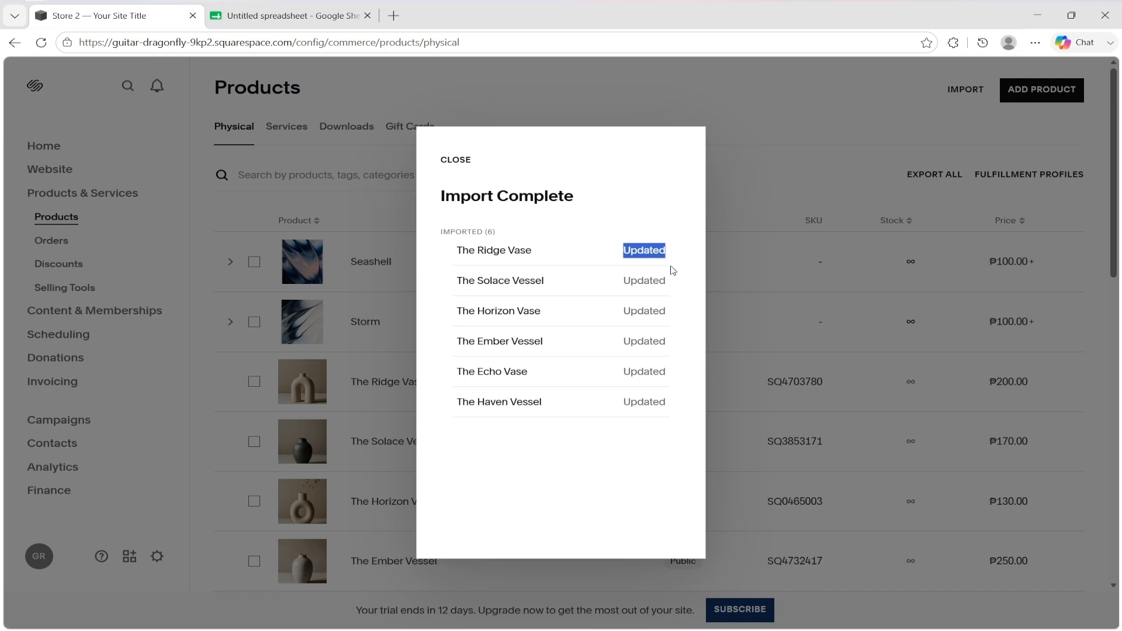
left_click(459, 162)
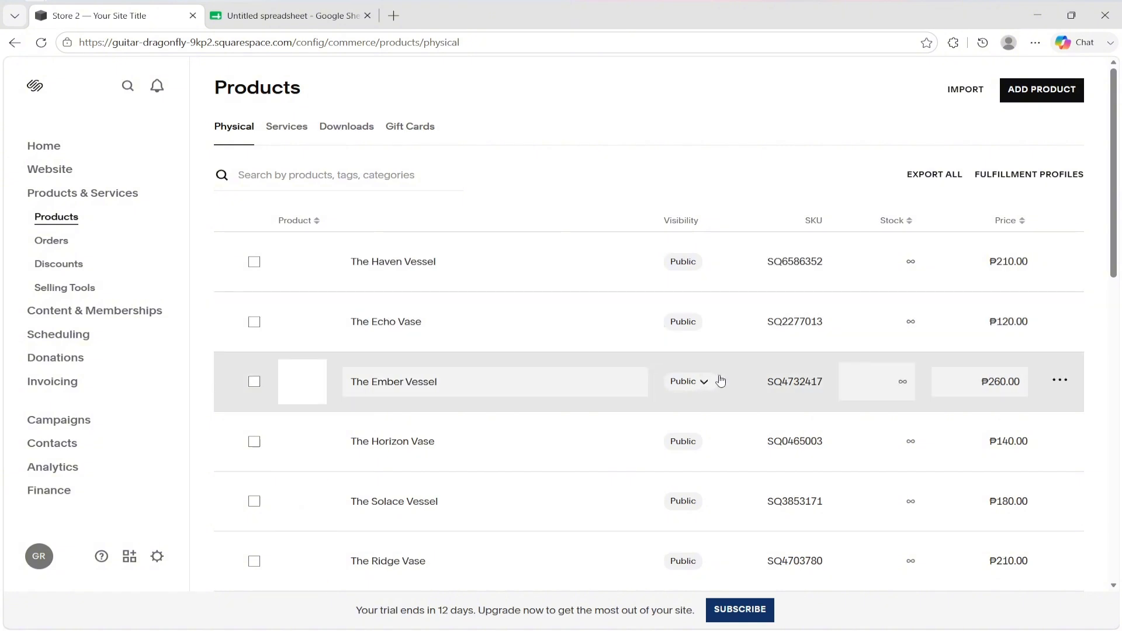
scroll(691, 393, "down", 2)
scroll(693, 388, "up", 2)
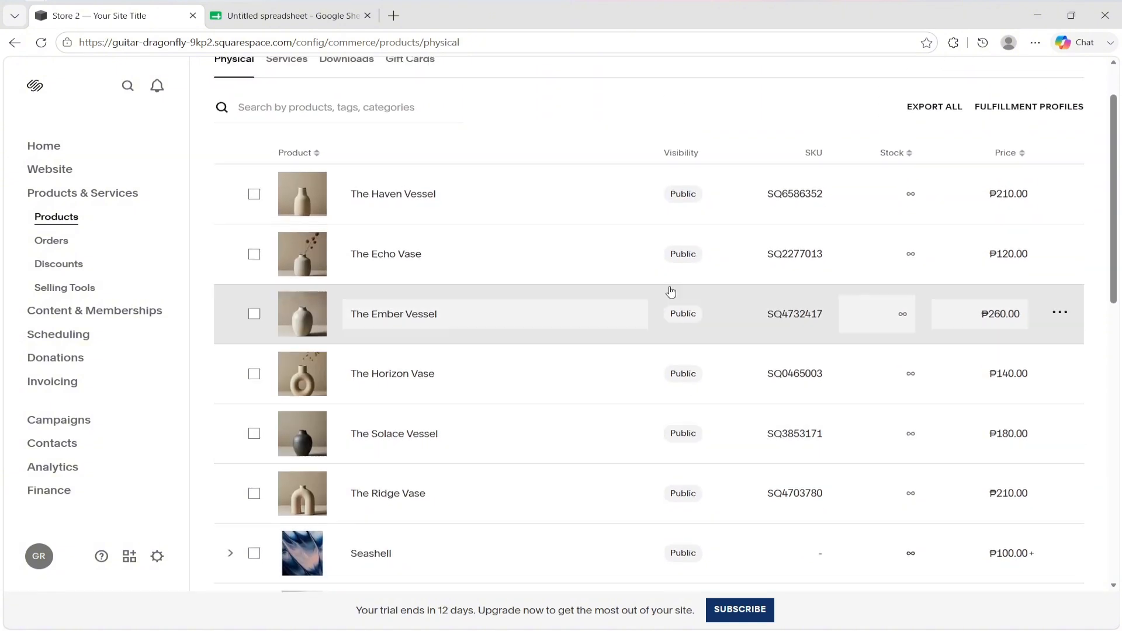